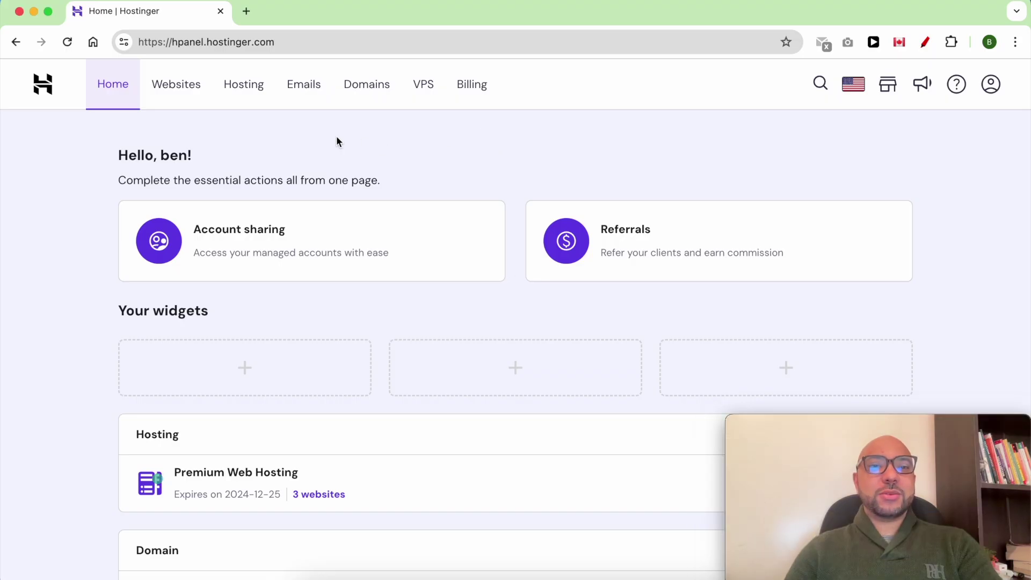
- Open the Websites list and highlight the benstestingdomain.com site name
left_click(173, 86)
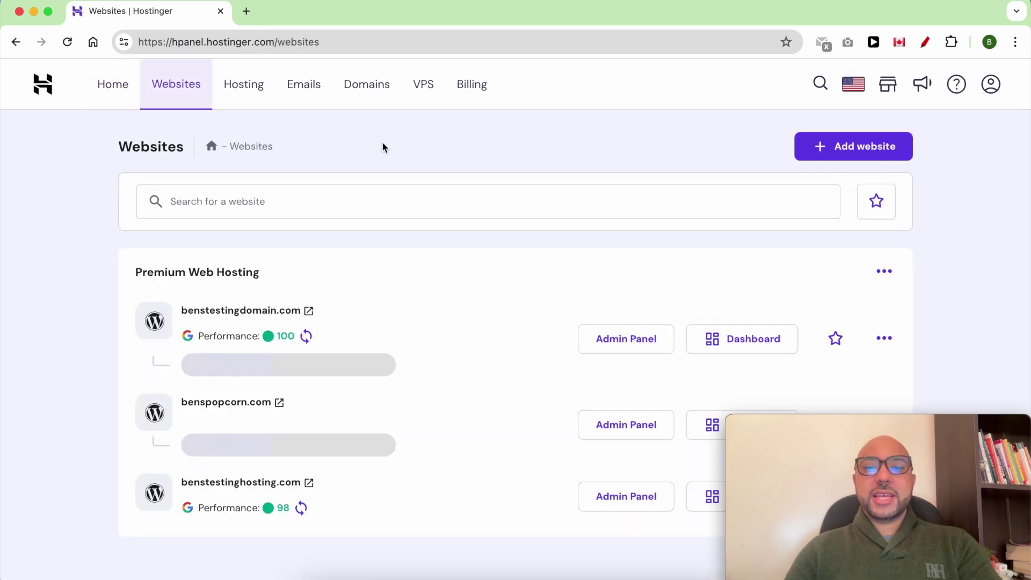
double_click(376, 315)
- Go to the benstestingdomain.com dashboard and open SSL under Security
left_click(753, 339)
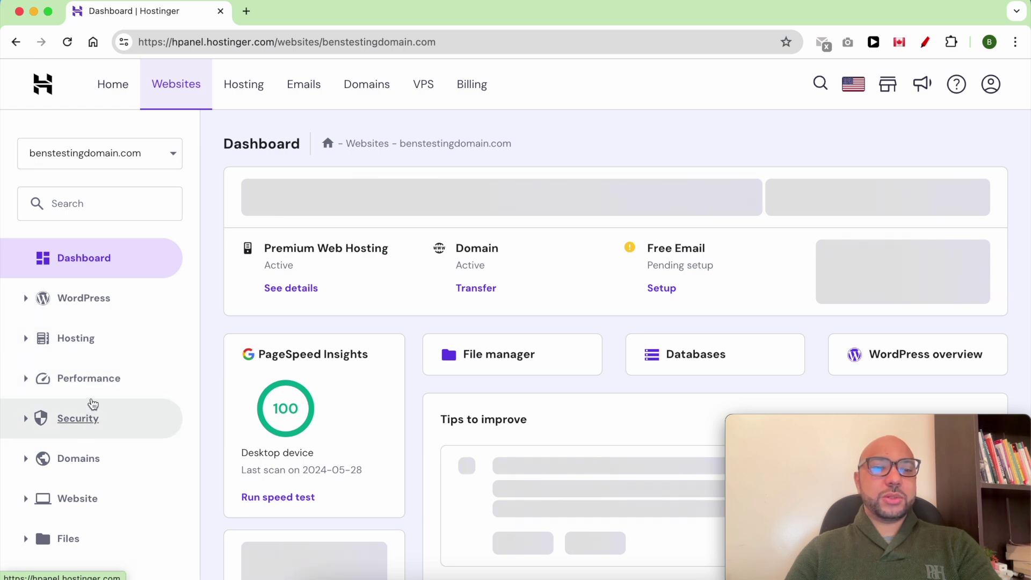
left_click(78, 418)
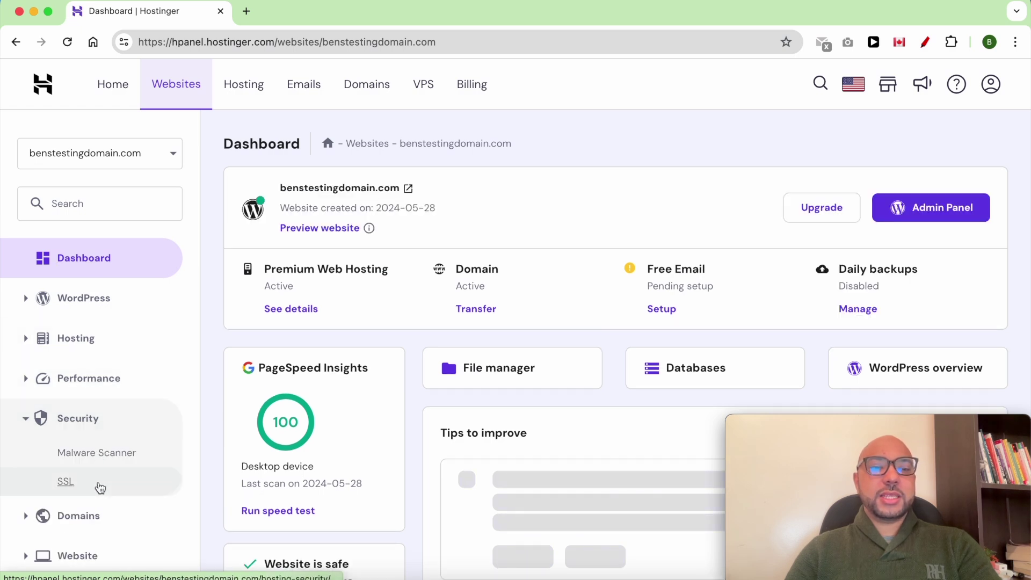
left_click(100, 486)
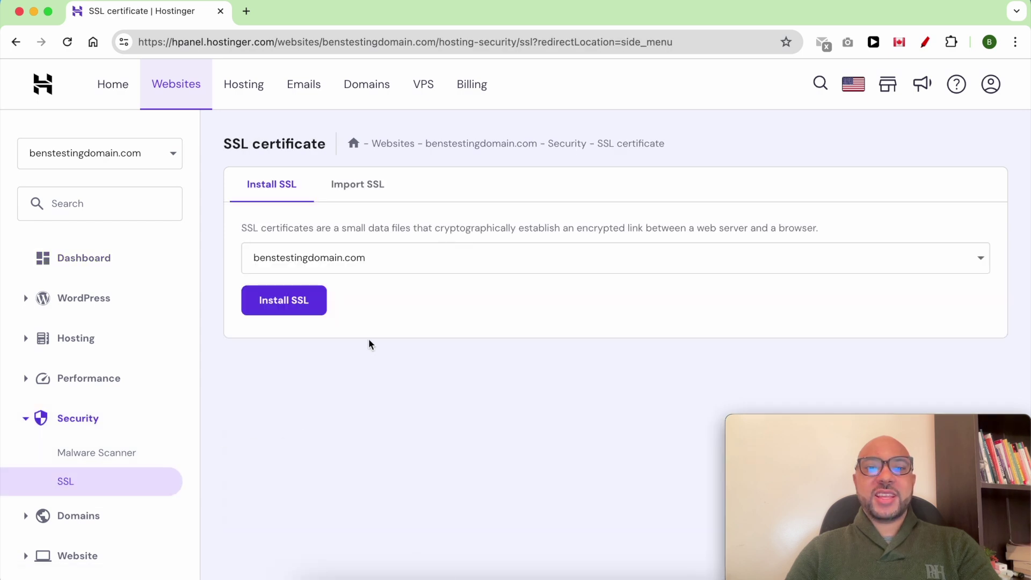
- Select benstestingdomain.com from the Install SSL domain dropdown
left_click(390, 259)
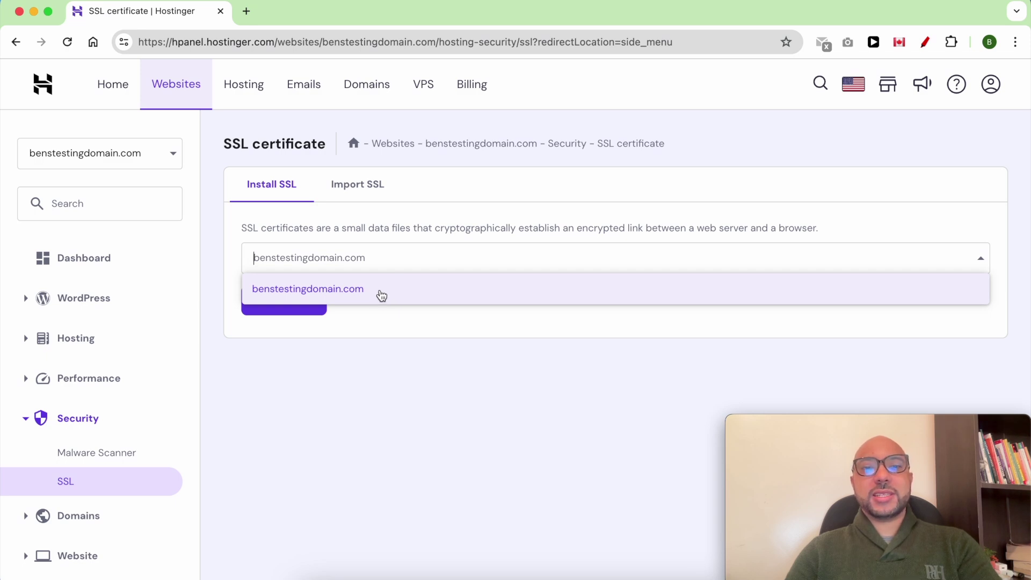
left_click(382, 292)
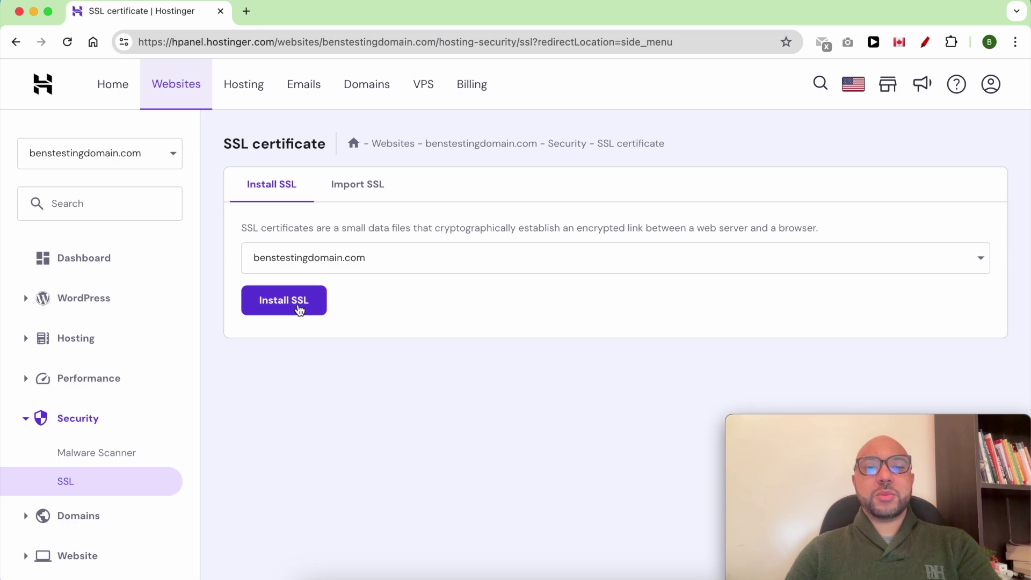
- Install the SSL certificate, note the HTTPS-forced message, and close the notice
left_click(300, 309)
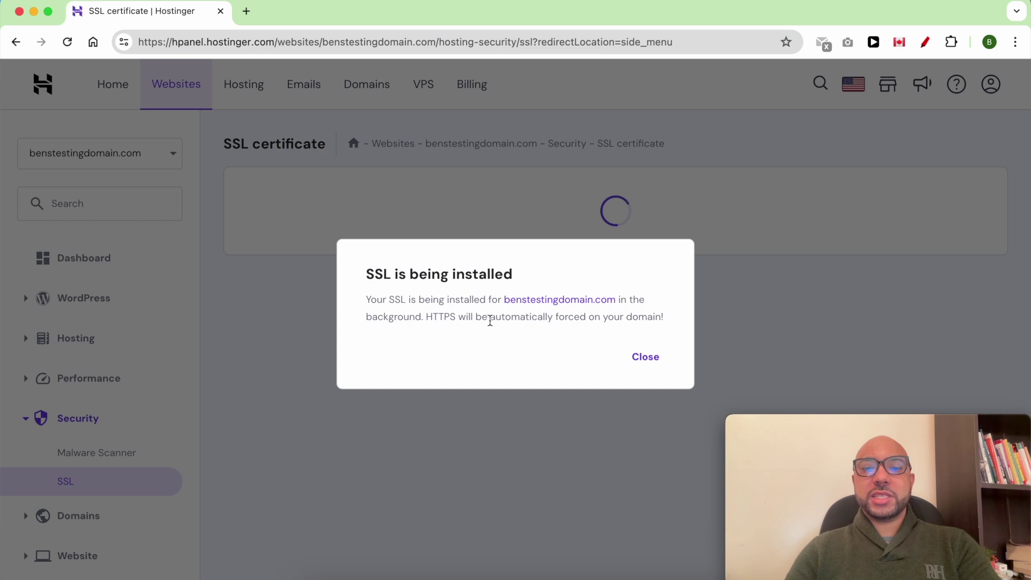
left_click_drag(490, 317, 666, 321)
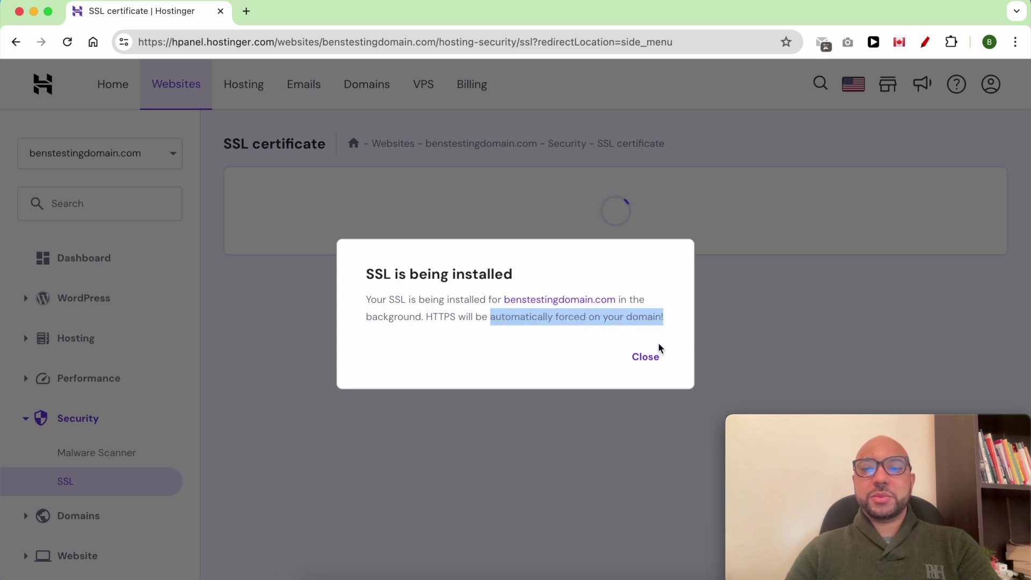
left_click(645, 357)
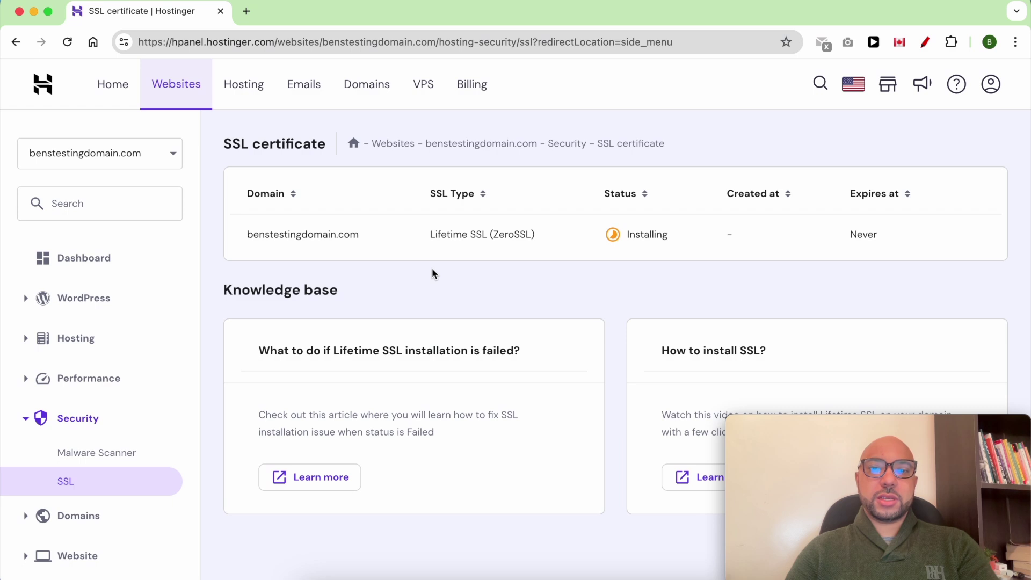
- Return to the benstestingdomain.com dashboard and open the live site in a new tab
left_click(468, 144)
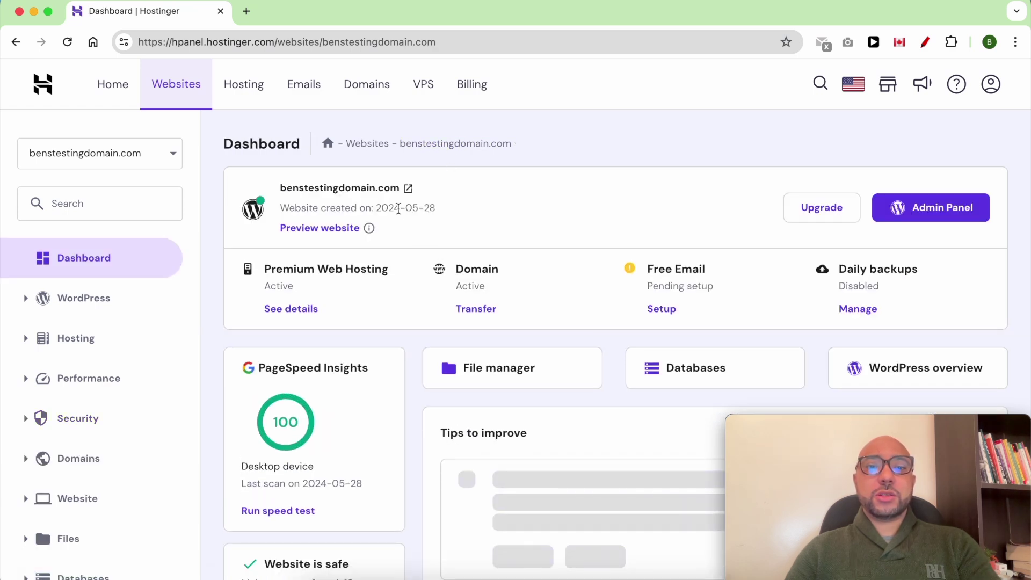
left_click(393, 193)
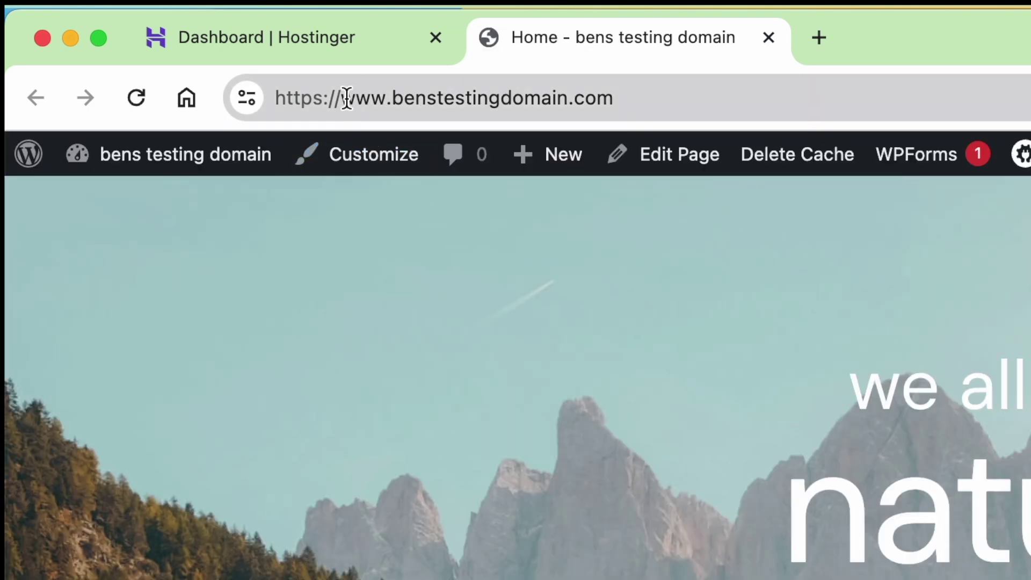
left_click_drag(347, 97, 267, 98)
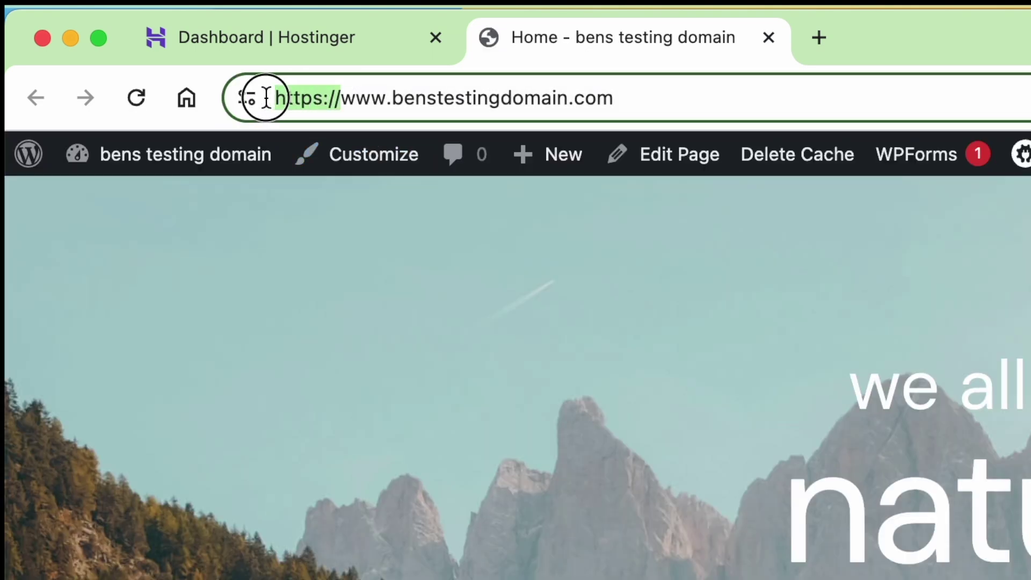